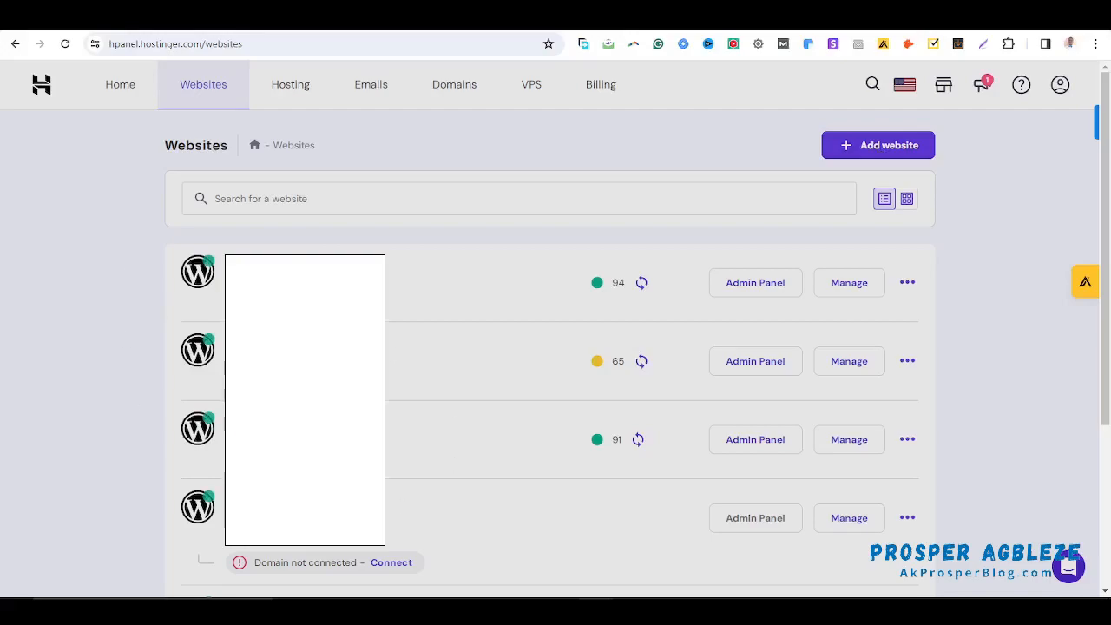
Start adding a website from all options, skipping the personalized experience and choosing to create an empty website.
{"action": "left_click", "coordinate": [895, 143]}
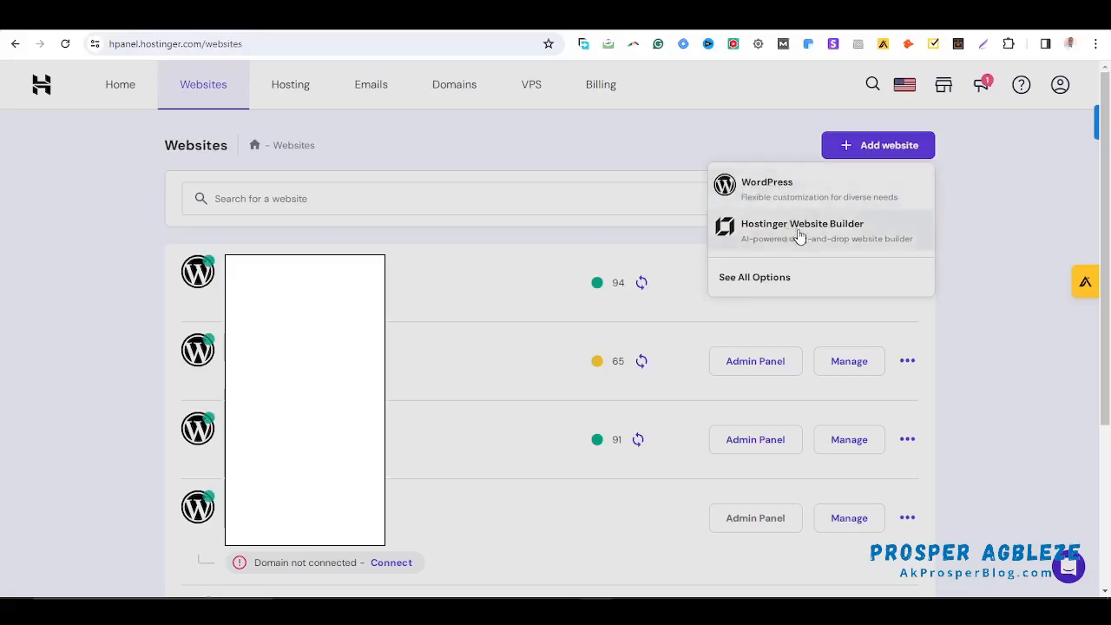
{"action": "left_click", "coordinate": [772, 278]}
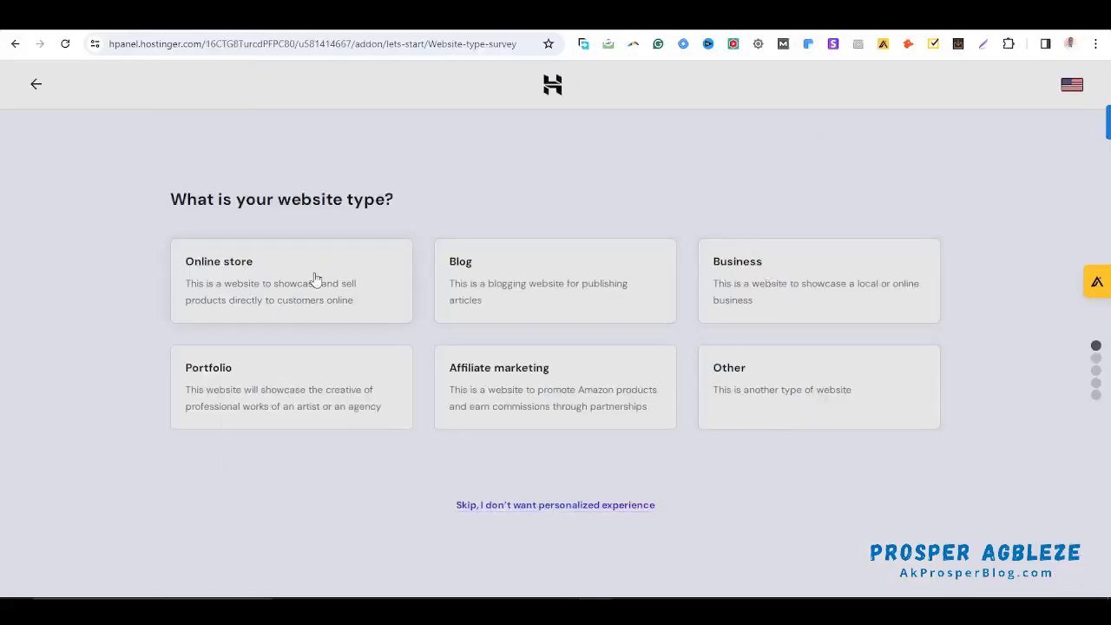
{"action": "left_click", "coordinate": [570, 505]}
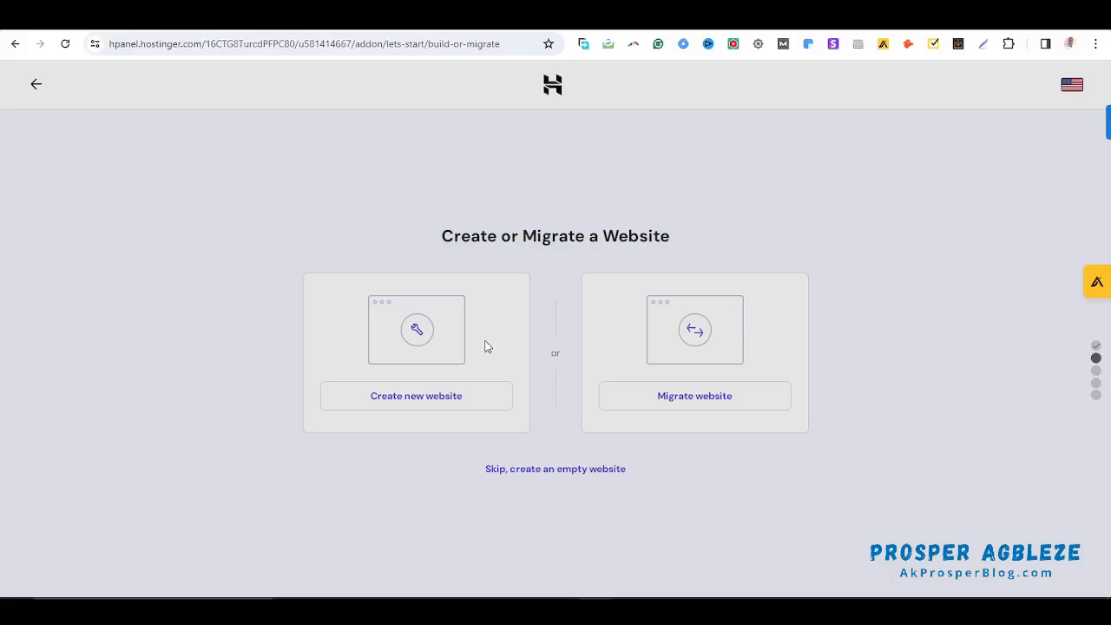
{"action": "left_click", "coordinate": [562, 471]}
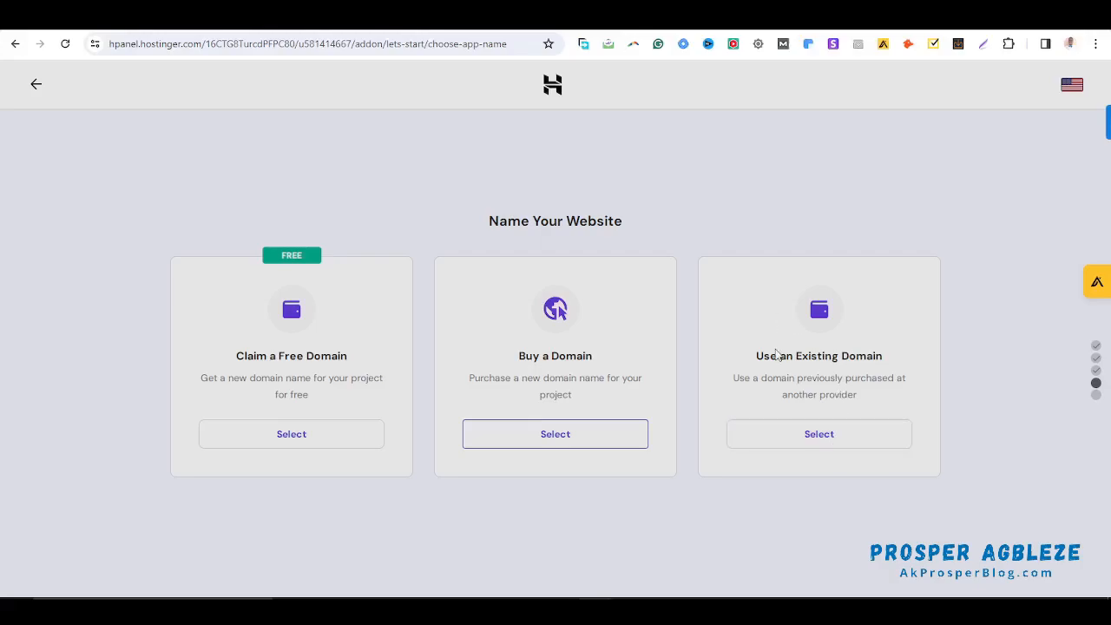
Name the website with the existing domain lipo360surgeon.com, copied from its Dynadot domain page, and continue.
{"action": "left_click", "coordinate": [824, 432]}
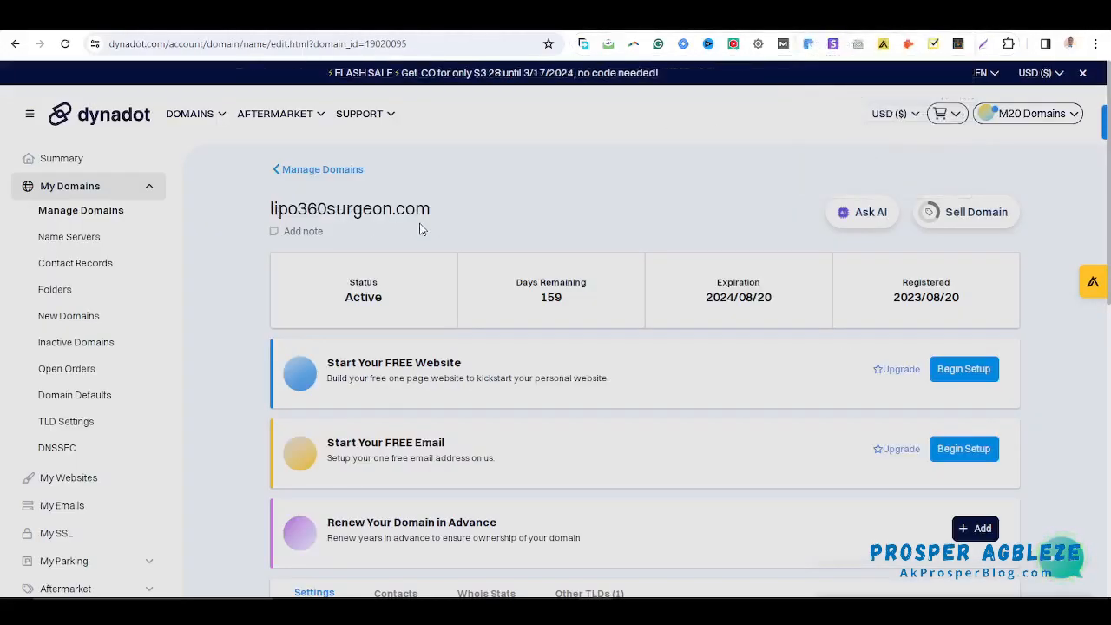
{"action": "mouse_move", "coordinate": [273, 208]}
{"action": "left_mouse_down"}
{"action": "mouse_move", "coordinate": [448, 228]}
{"action": "mouse_move", "coordinate": [270, 209]}
{"action": "left_mouse_up"}
{"action": "key", "text": "ctrl+c"}
{"action": "left_click", "coordinate": [449, 228]}
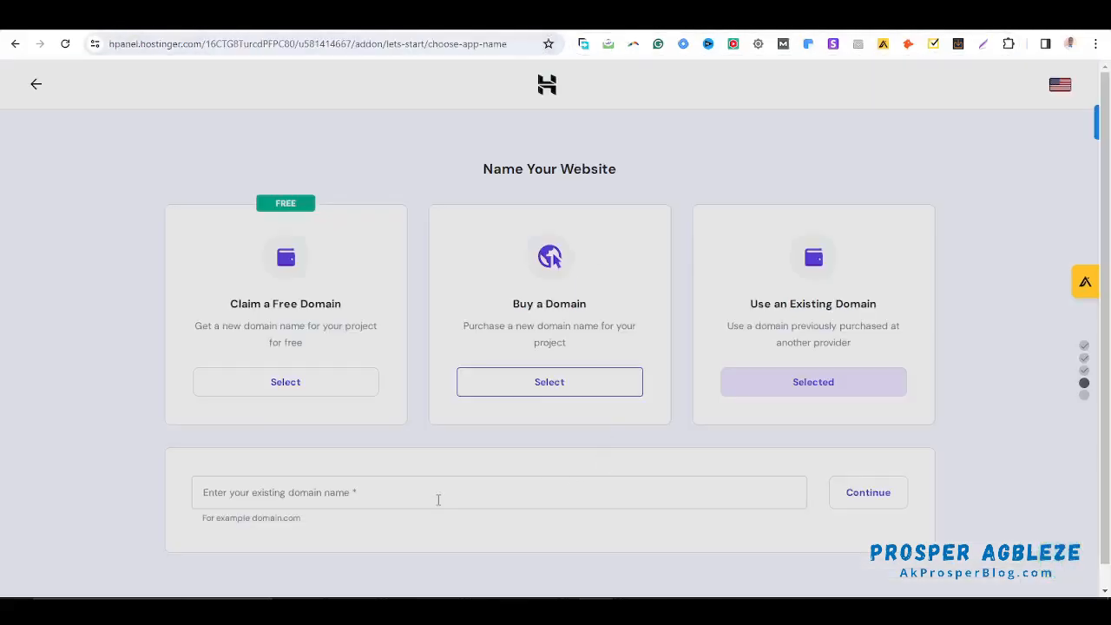
{"action": "left_click", "coordinate": [437, 499]}
{"action": "key", "text": "ctrl+v"}
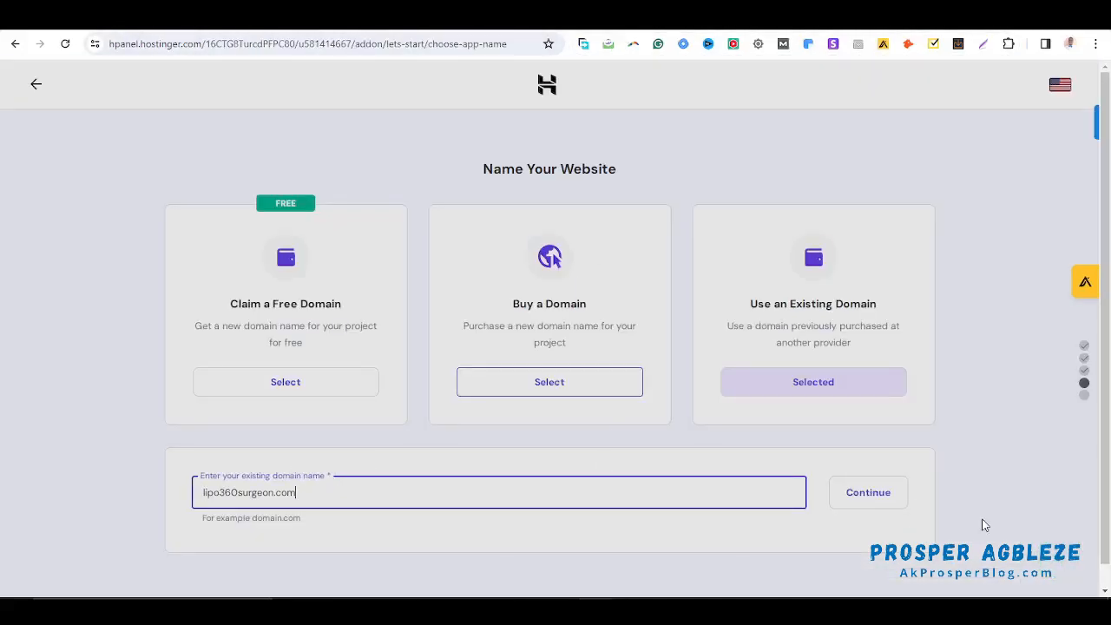
{"action": "left_click", "coordinate": [877, 496]}
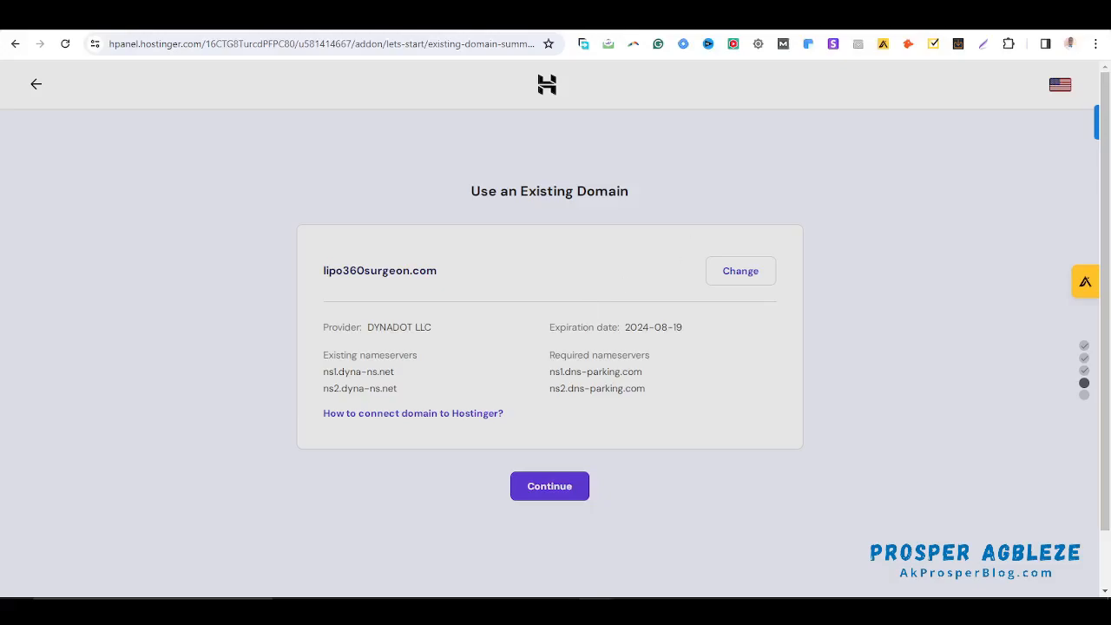
Check the domain's page on Dynadot, then copy the first required nameserver, ns1.dns-parking.com, from the Hostinger domain summary.
{"action": "left_click", "coordinate": [746, 16]}
{"action": "left_click", "coordinate": [507, 198]}
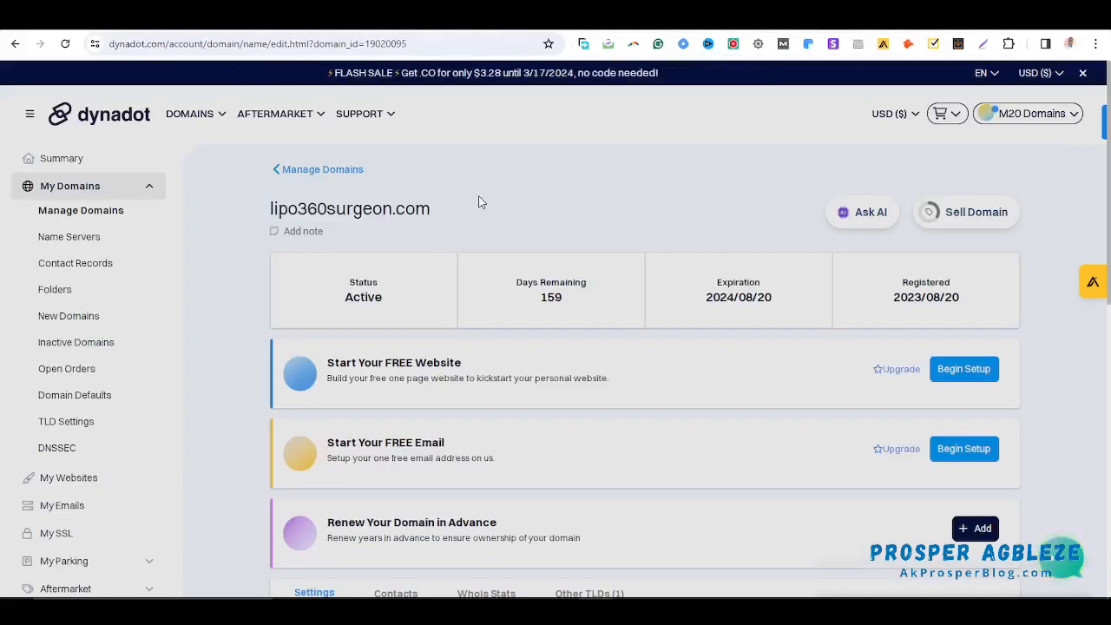
{"action": "left_click", "coordinate": [555, 16]}
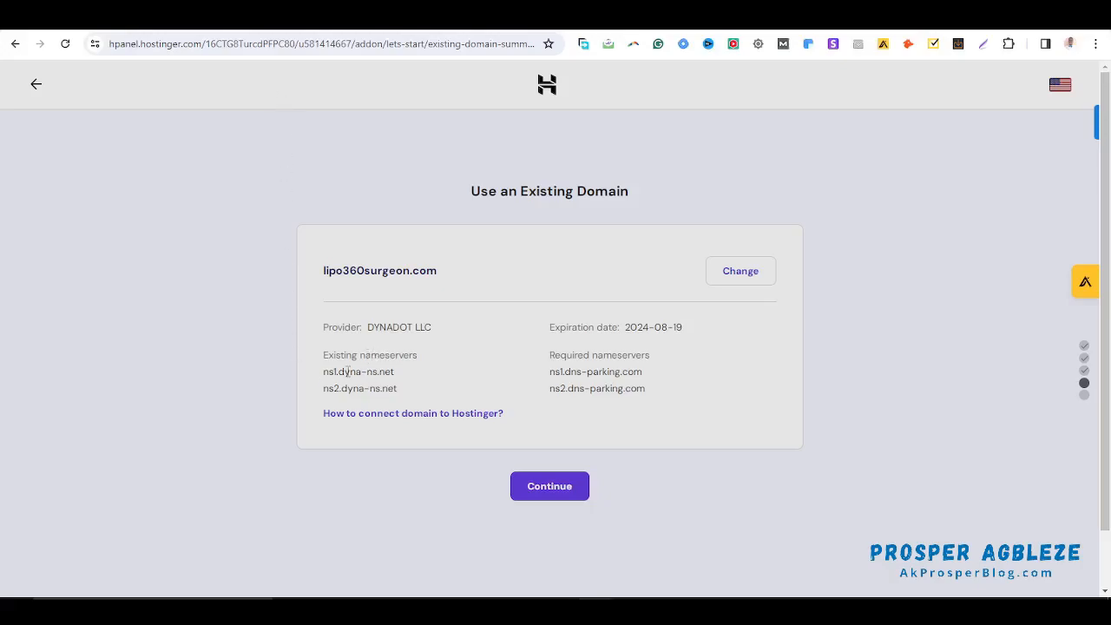
{"action": "left_click_drag", "start_coordinate": [330, 372], "coordinate": [399, 395]}
{"action": "left_click", "coordinate": [578, 351]}
{"action": "mouse_move", "coordinate": [550, 374]}
{"action": "left_mouse_down"}
{"action": "mouse_move", "coordinate": [645, 382]}
{"action": "mouse_move", "coordinate": [549, 372]}
{"action": "left_mouse_up"}
{"action": "key", "text": "ctrl+c"}
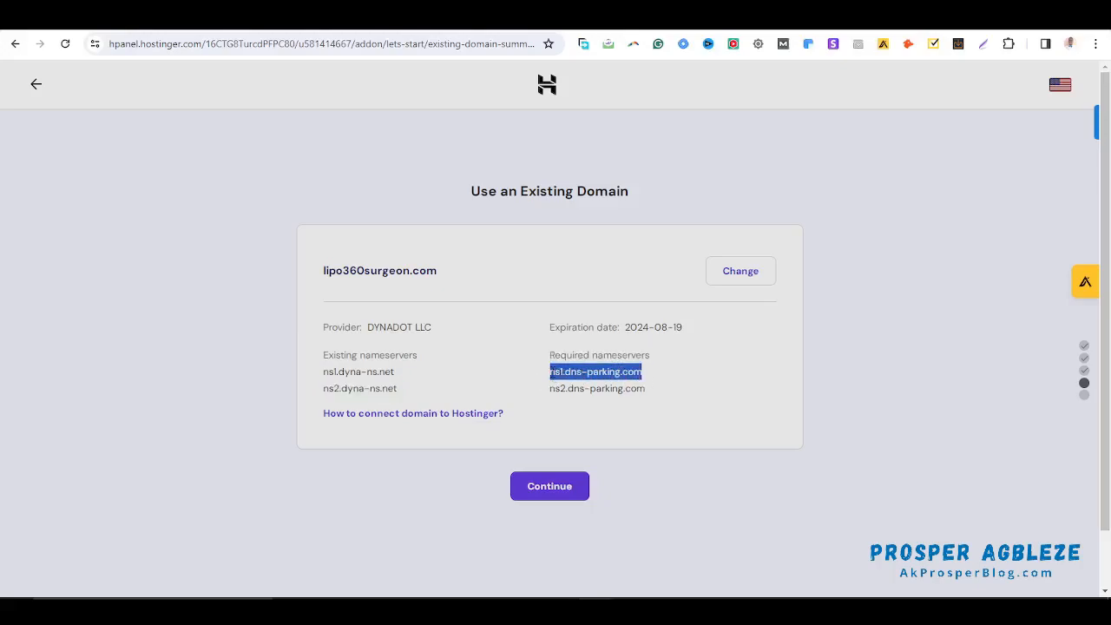
On Dynadot, switch the DNS settings of lipo360surgeon.com to Name Servers with the option to enter new or existing ones.
{"action": "left_click", "coordinate": [763, 14]}
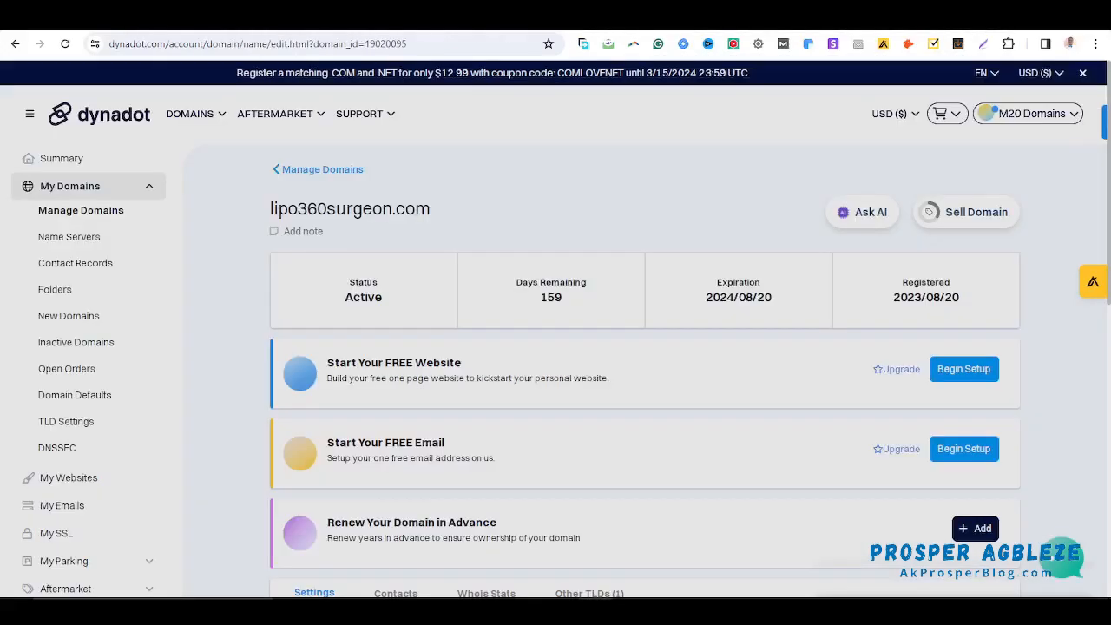
{"action": "scroll", "coordinate": [642, 438], "scroll_direction": "down", "scroll_amount": 3}
{"action": "scroll", "coordinate": [586, 356], "scroll_direction": "down", "scroll_amount": 1}
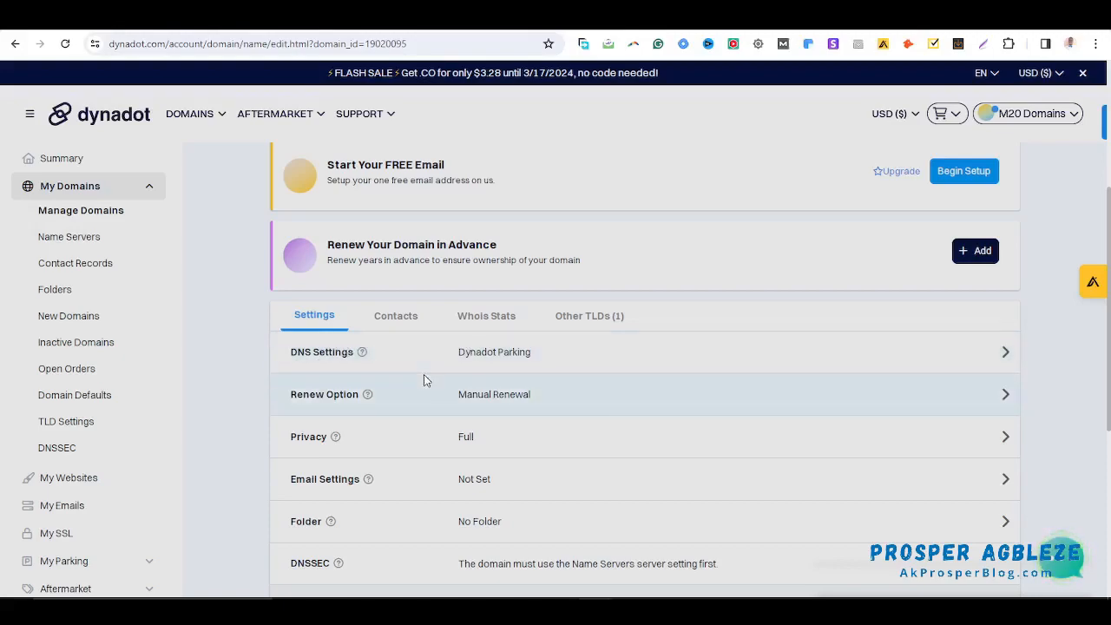
{"action": "left_click", "coordinate": [1004, 350]}
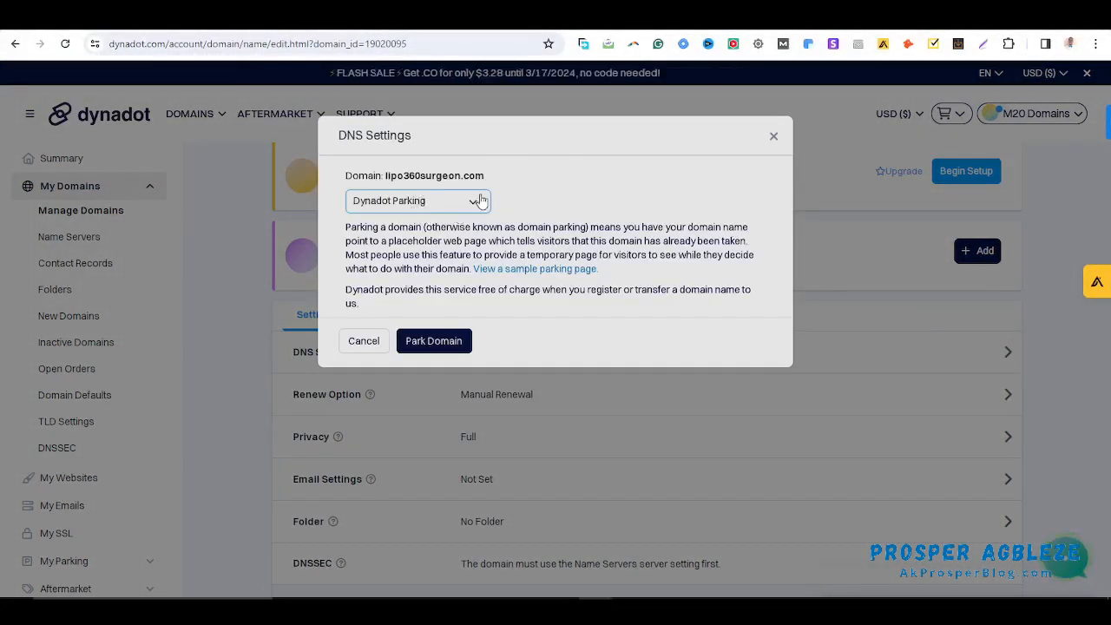
{"action": "left_click", "coordinate": [480, 200]}
{"action": "left_click", "coordinate": [427, 225]}
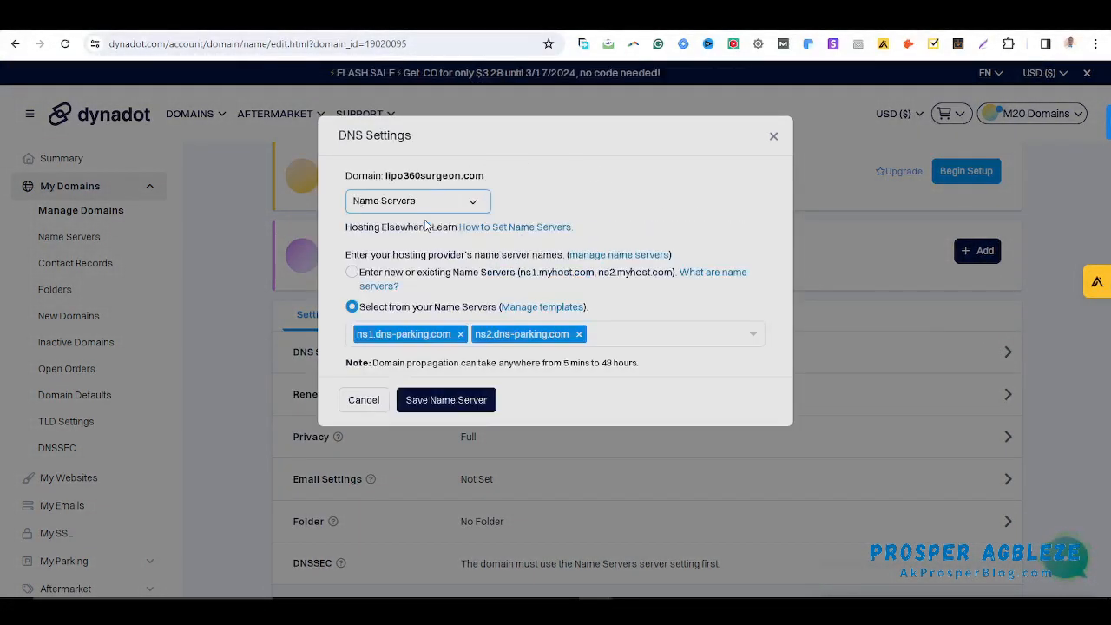
{"action": "left_click", "coordinate": [352, 272]}
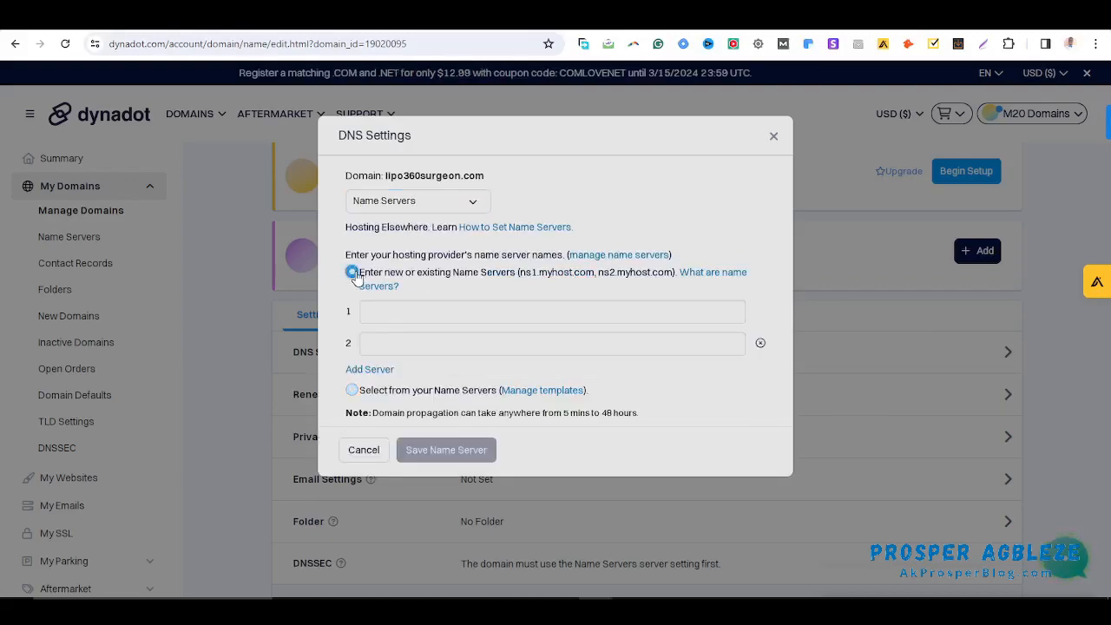
Enter ns1.dns-parking.com and ns2.dns-parking.com as the domain's name servers and save them.
{"action": "left_click", "coordinate": [397, 313]}
{"action": "key", "text": "ctrl+v"}
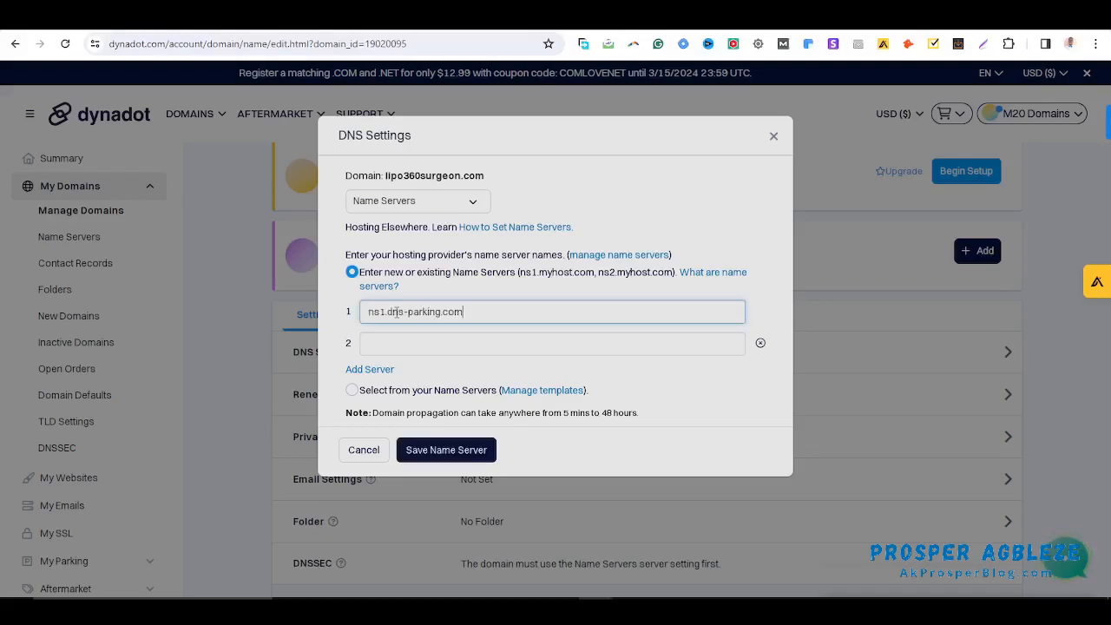
{"action": "left_click", "coordinate": [405, 344]}
{"action": "key", "text": "ctrl+v"}
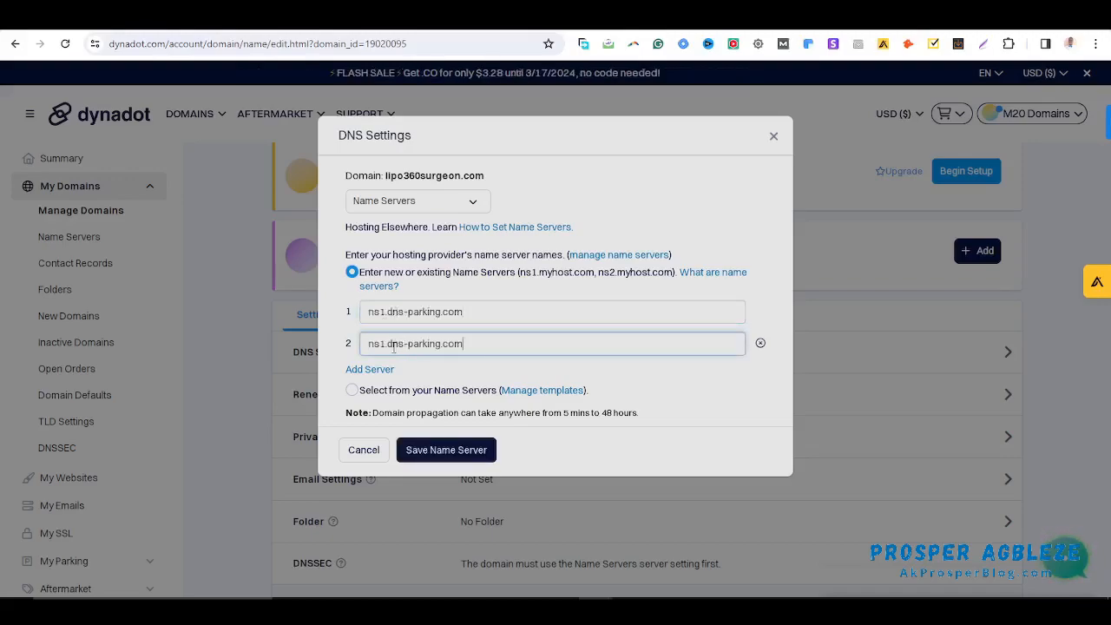
{"action": "key", "text": "BackSpace"}
{"action": "type", "text": "2"}
{"action": "left_click", "coordinate": [443, 450]}
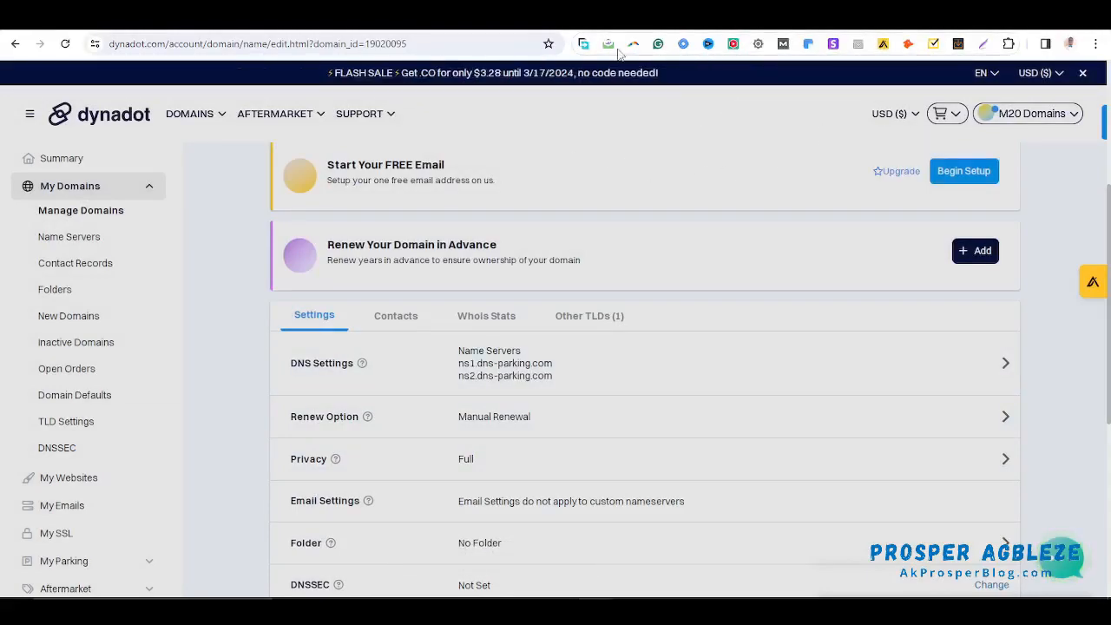
Return to the Hostinger setup and continue past the existing domain summary to complete the website creation.
{"action": "left_click", "coordinate": [545, 19]}
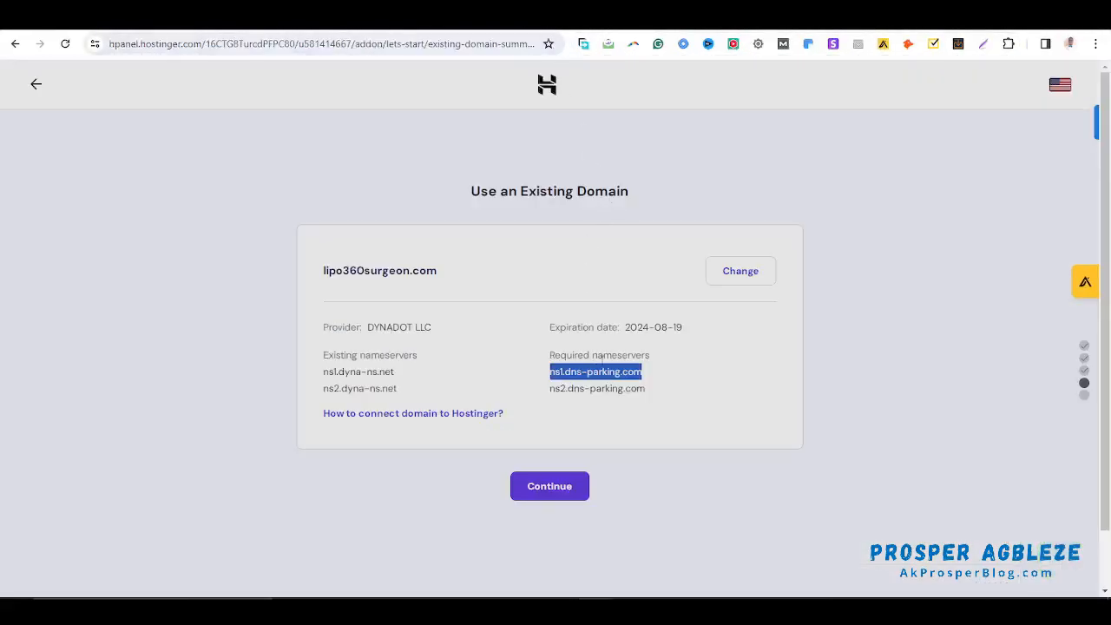
{"action": "left_click", "coordinate": [701, 433]}
{"action": "left_click", "coordinate": [558, 488]}
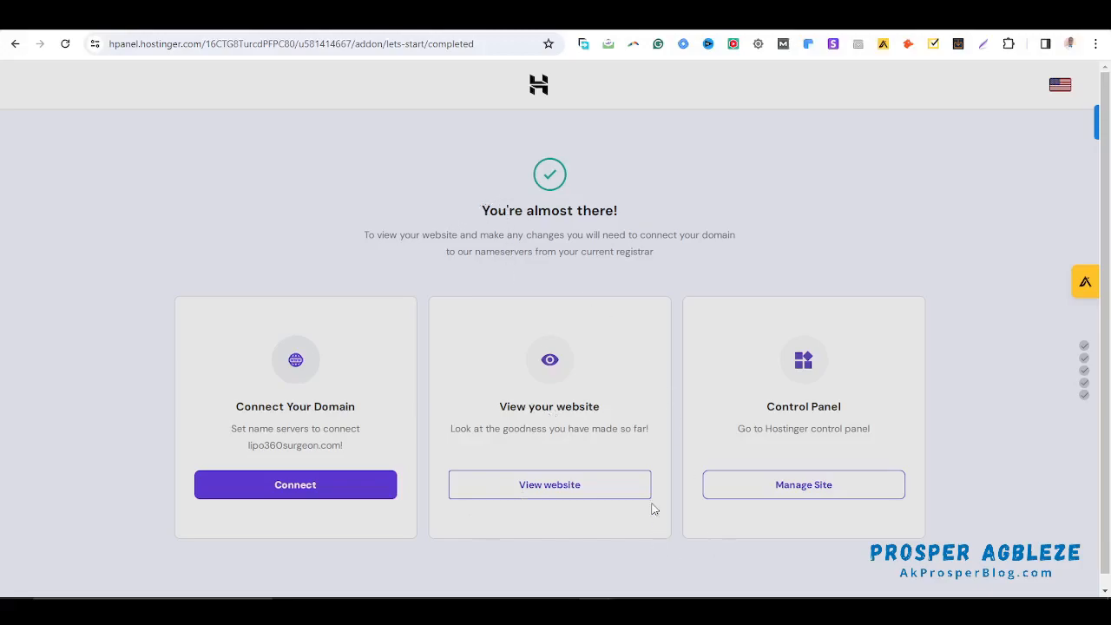
Preview the new website, return to the setup page and open the site's management dashboard.
{"action": "left_click", "coordinate": [549, 486]}
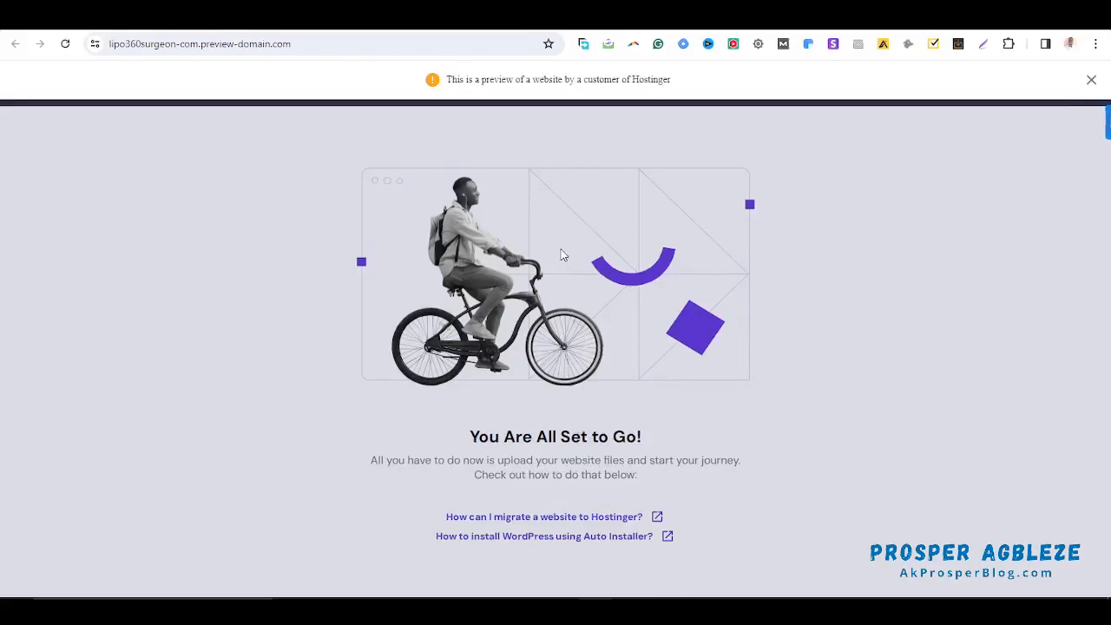
{"action": "key", "text": "ctrl+shift+Tab"}
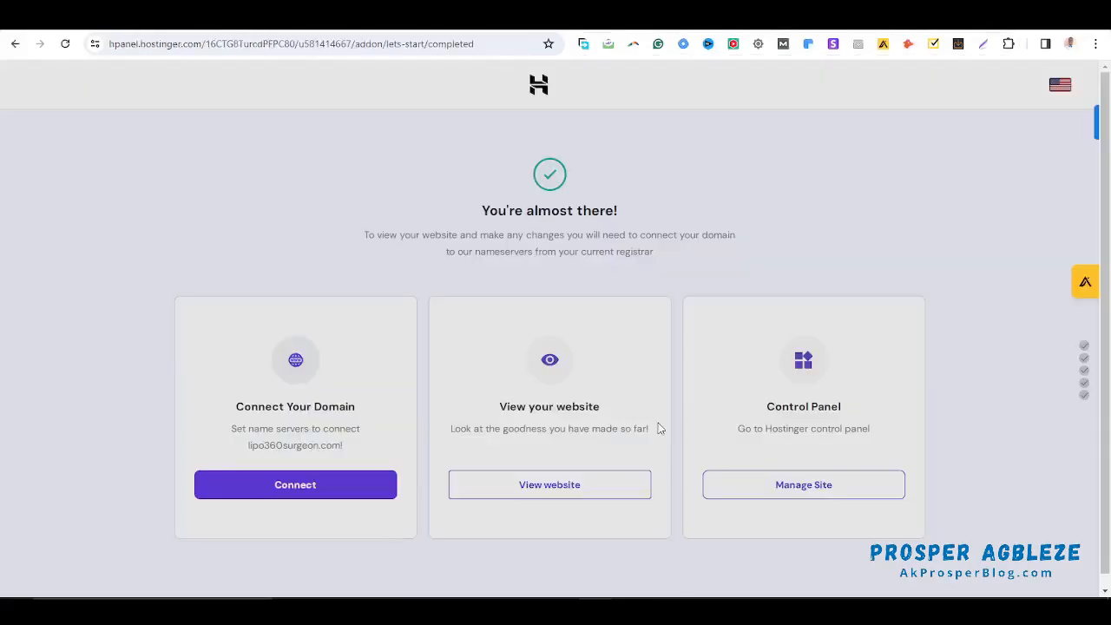
{"action": "left_click", "coordinate": [800, 489]}
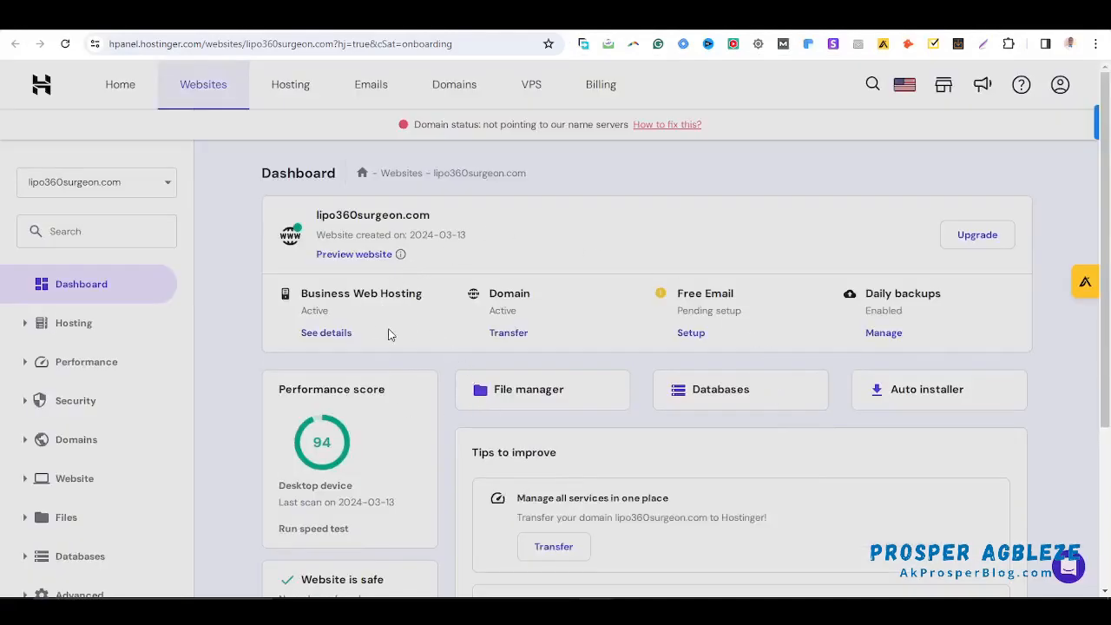
Examine the domain status notice and connection tips on the site dashboard, comparing them with the name servers set on Dynadot.
{"action": "double_click", "coordinate": [425, 125]}
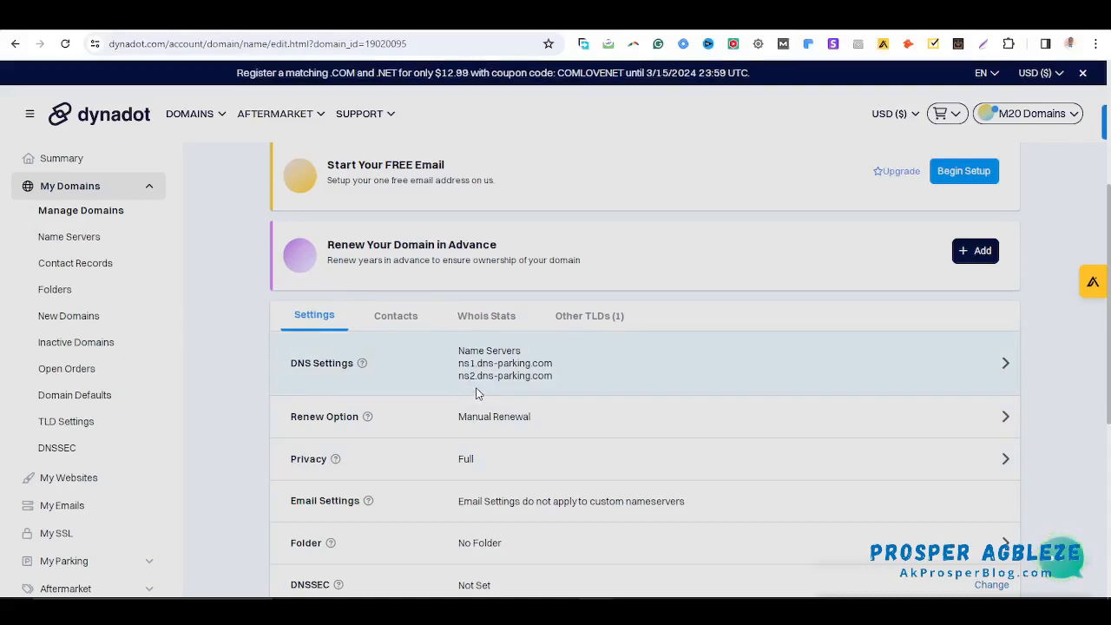
{"action": "left_click", "coordinate": [539, 28]}
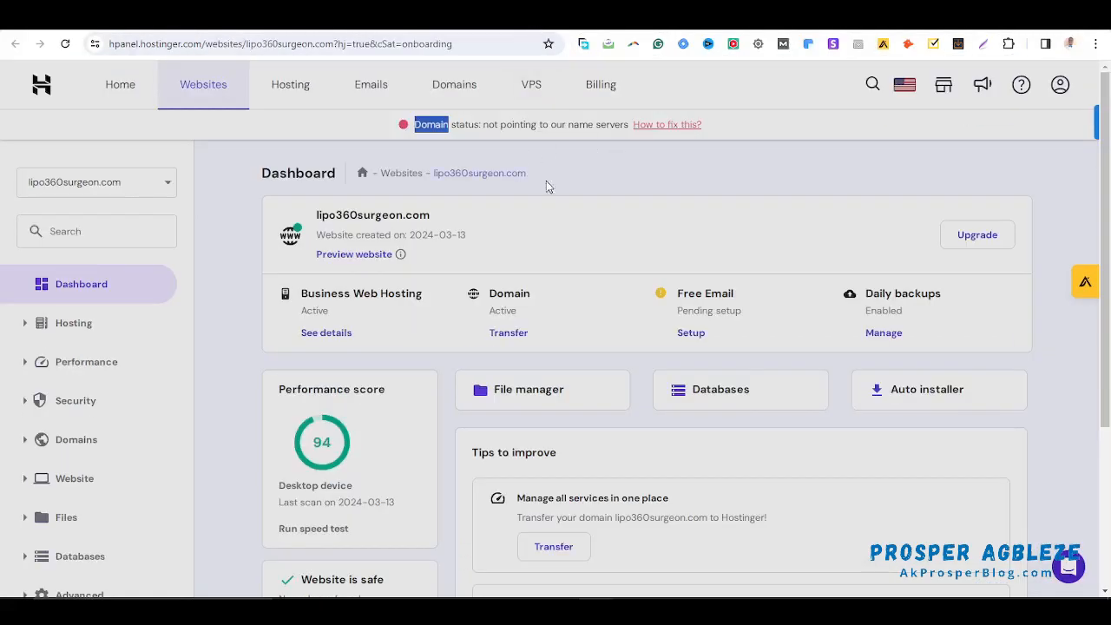
{"action": "left_click", "coordinate": [627, 167]}
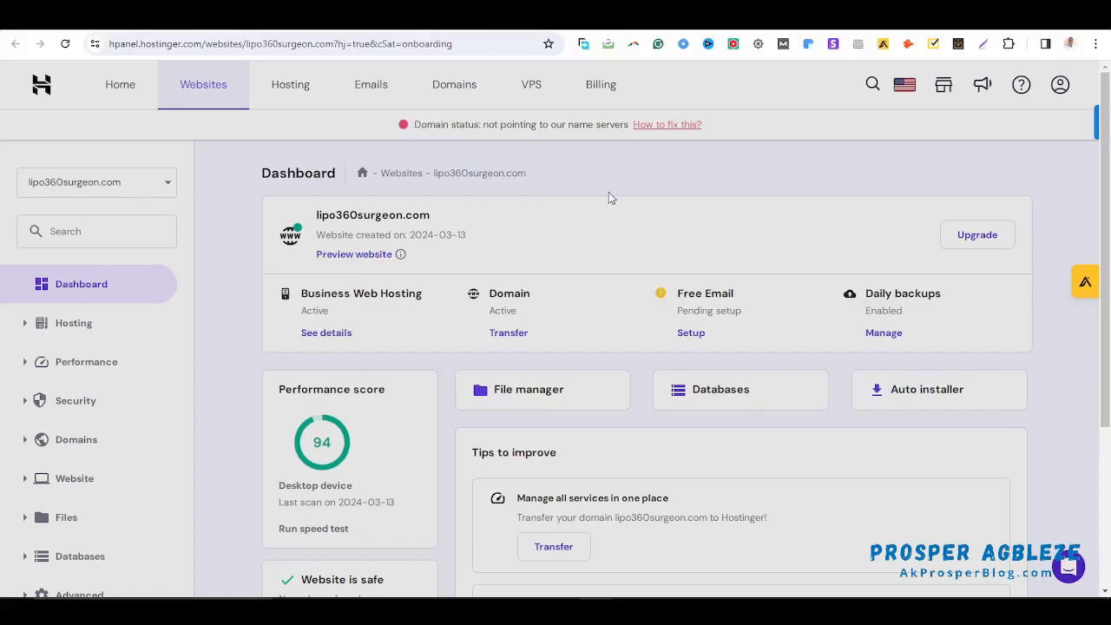
{"action": "scroll", "coordinate": [408, 303], "scroll_direction": "down", "scroll_amount": 2}
{"action": "scroll", "coordinate": [408, 304], "scroll_direction": "up", "scroll_amount": 1}
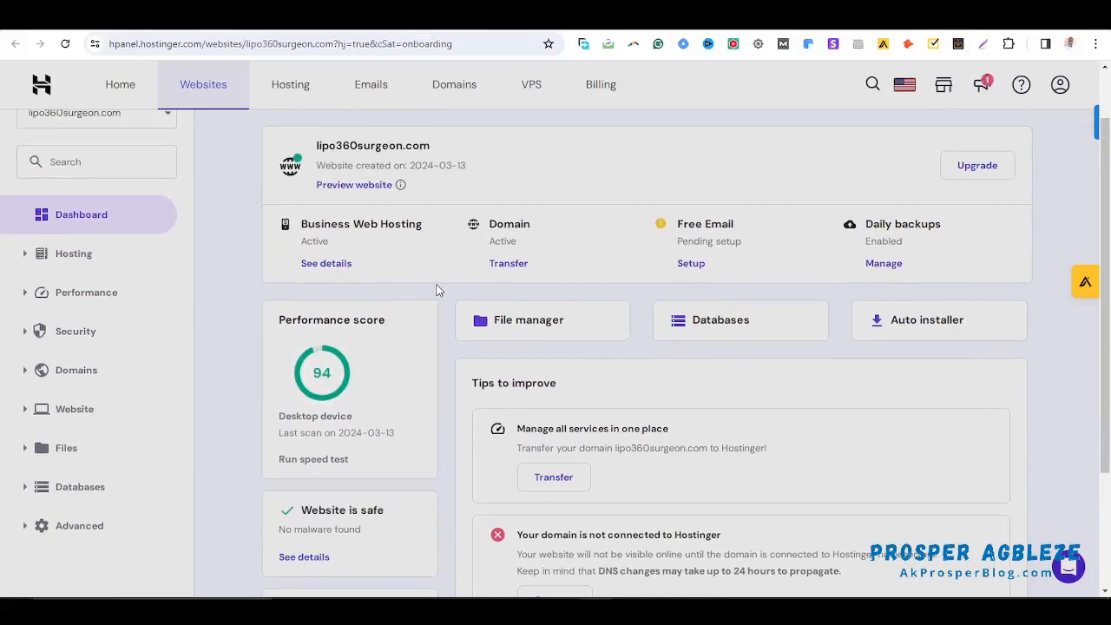
{"action": "scroll", "coordinate": [469, 273], "scroll_direction": "up", "scroll_amount": 2}
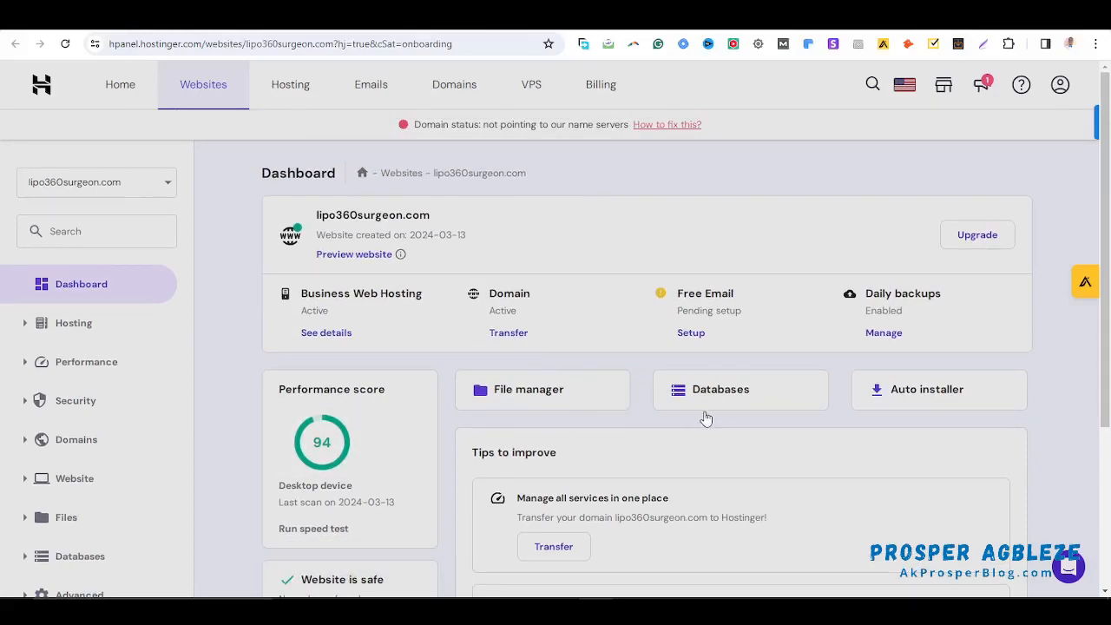
{"action": "scroll", "coordinate": [740, 400], "scroll_direction": "down", "scroll_amount": 3}
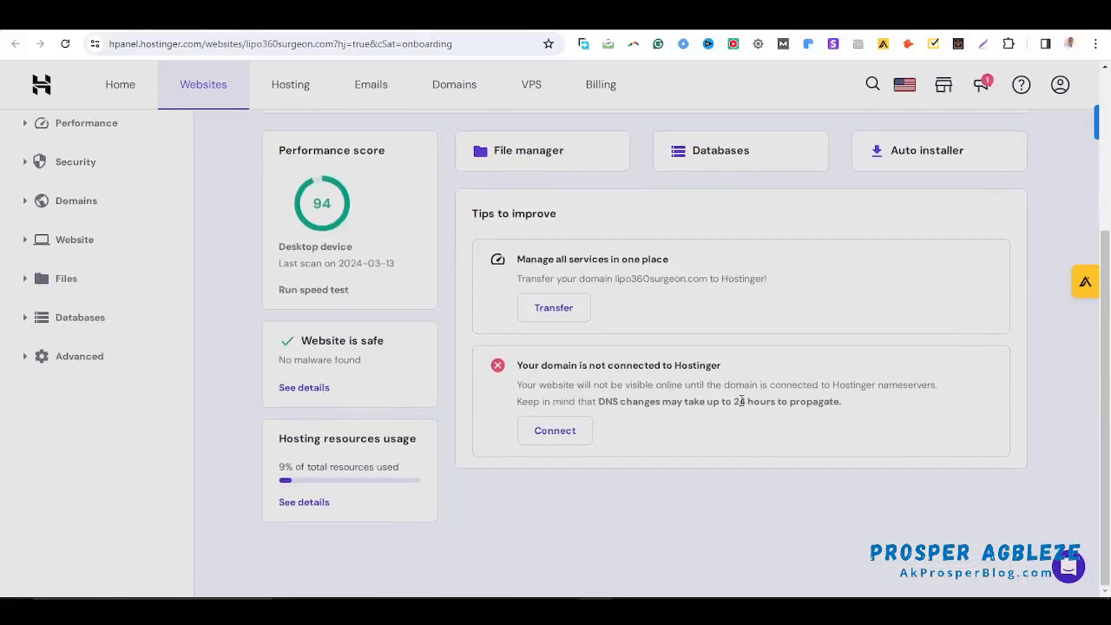
{"action": "scroll", "coordinate": [740, 400], "scroll_direction": "up", "scroll_amount": 3}
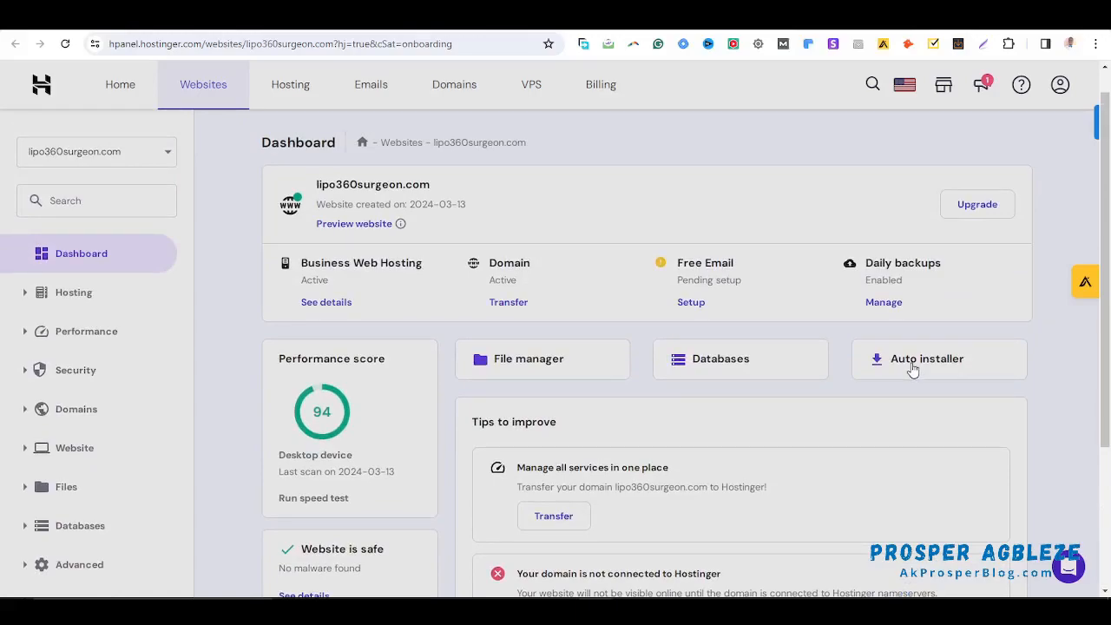
Install WordPress 6.4.3 in English with minor-version updates only through the auto installer, and open its admin panel.
{"action": "left_click", "coordinate": [912, 369]}
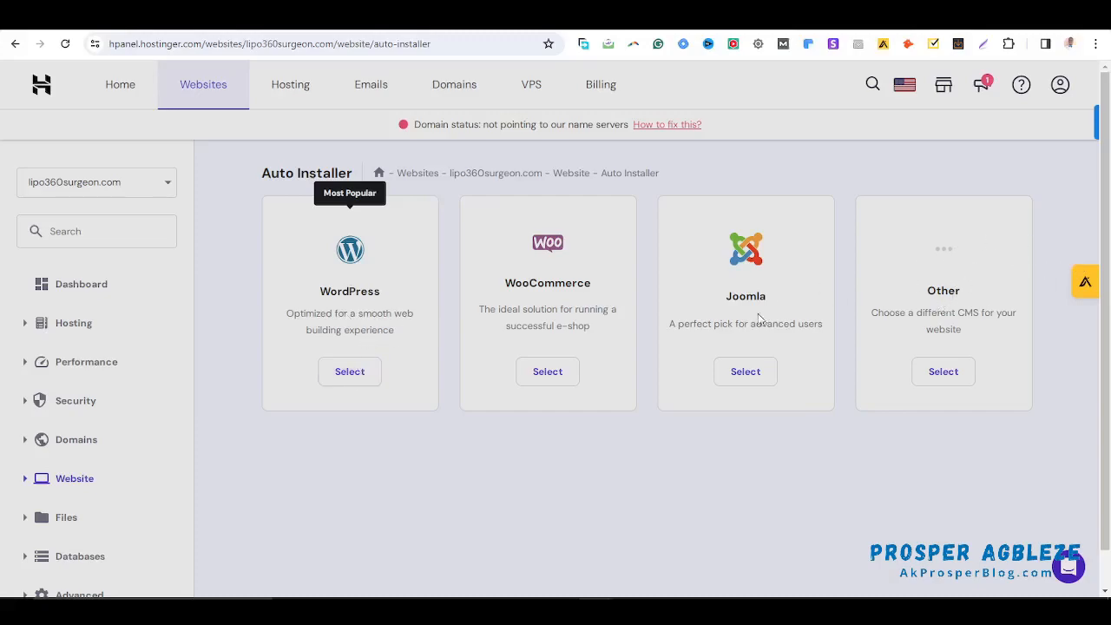
{"action": "left_click", "coordinate": [355, 369]}
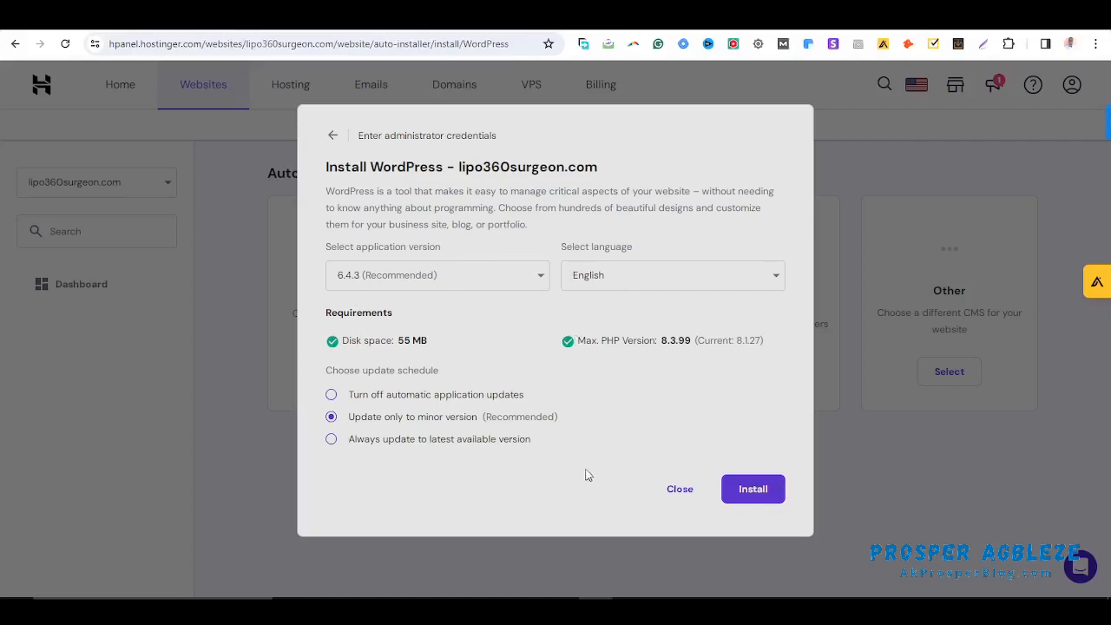
{"action": "left_click", "coordinate": [746, 490]}
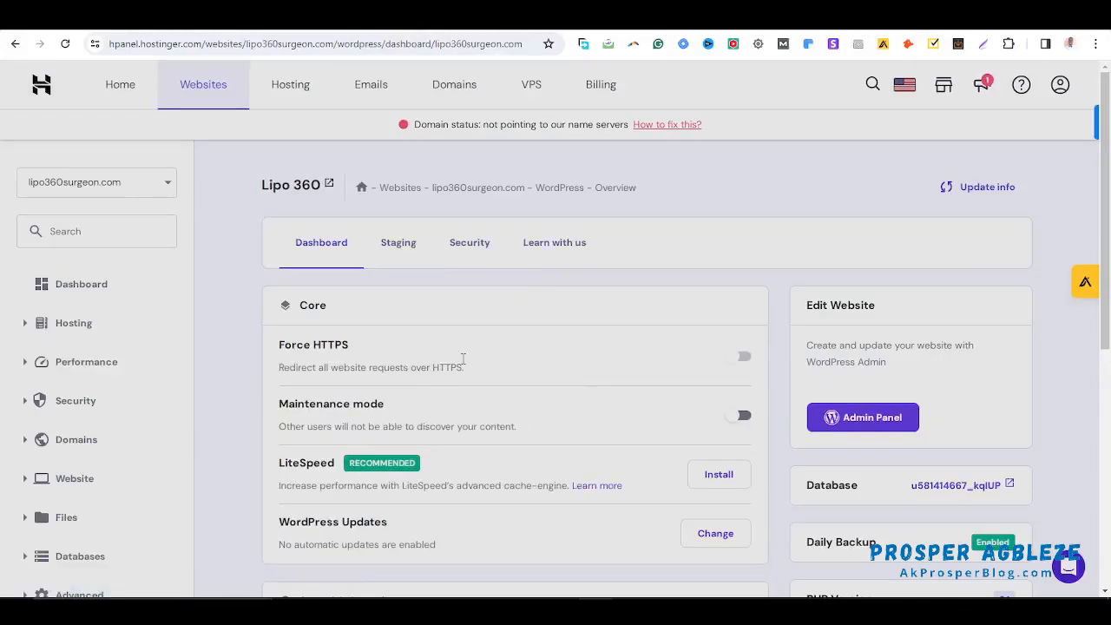
{"action": "left_click", "coordinate": [872, 420]}
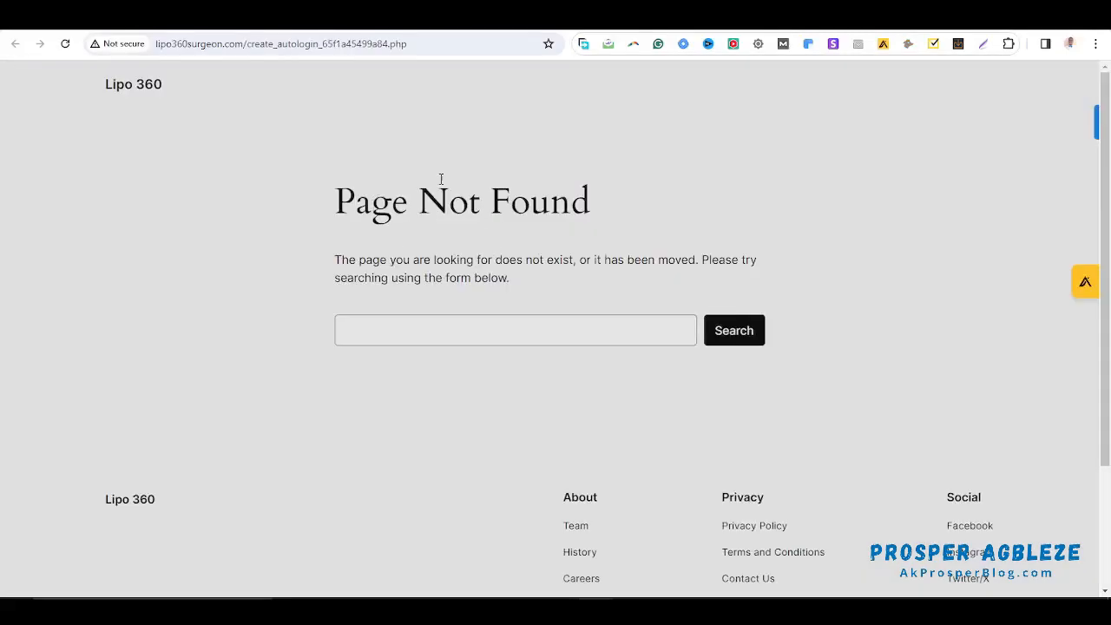
Check the error page shown at the autologin address and open the Dashboard in the site's WordPress admin.
{"action": "left_click_drag", "start_coordinate": [342, 198], "coordinate": [579, 205]}
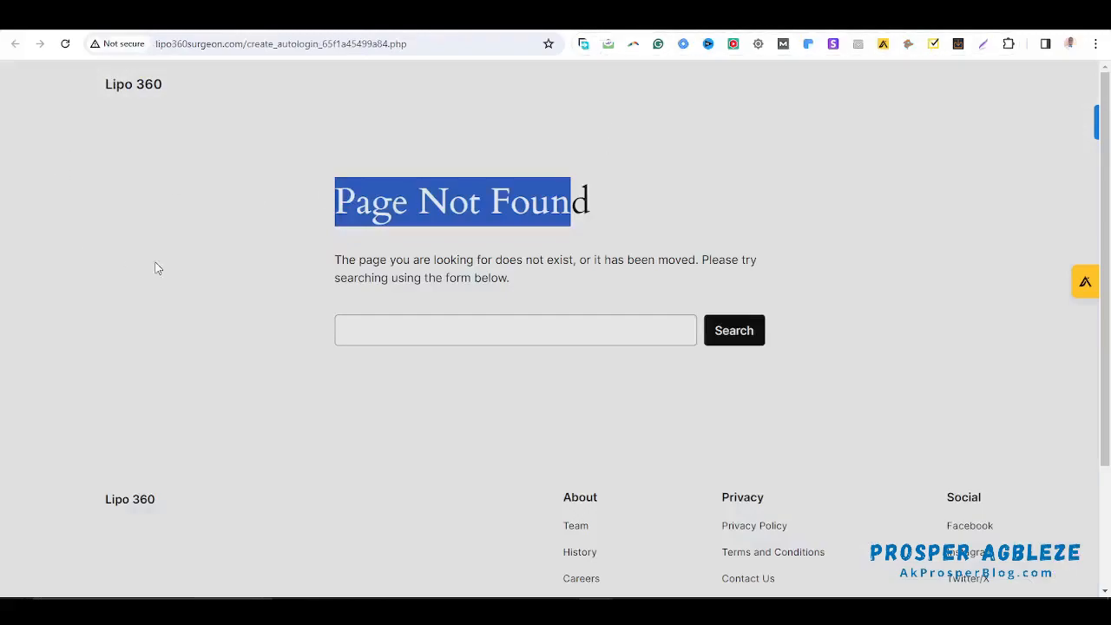
{"action": "left_click", "coordinate": [599, 158]}
{"action": "left_click_drag", "start_coordinate": [344, 181], "coordinate": [611, 209]}
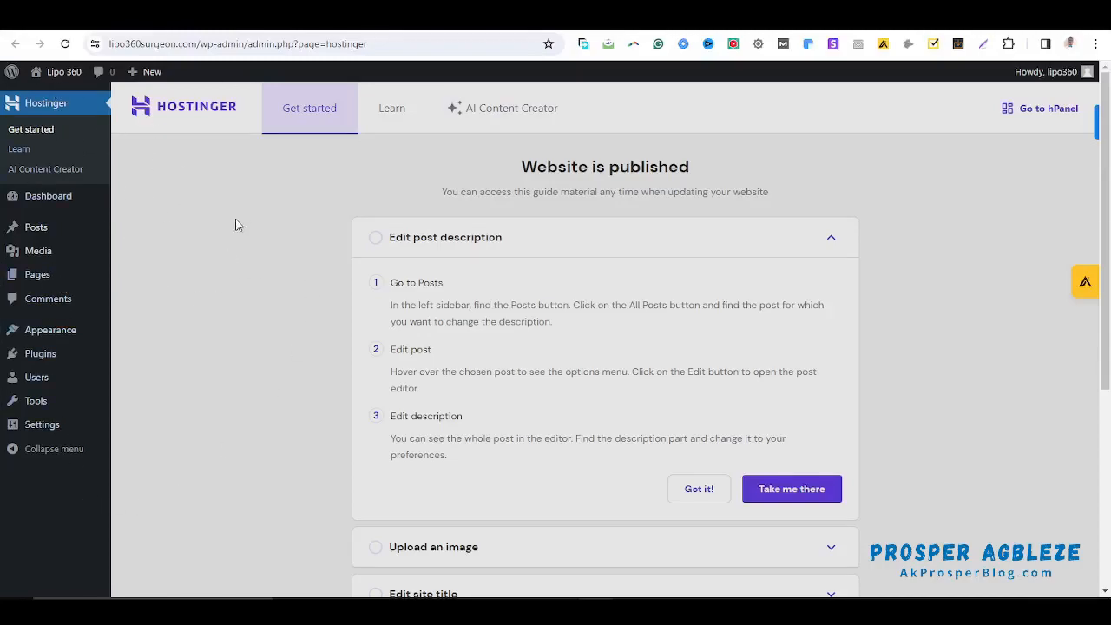
{"action": "left_click", "coordinate": [52, 206]}
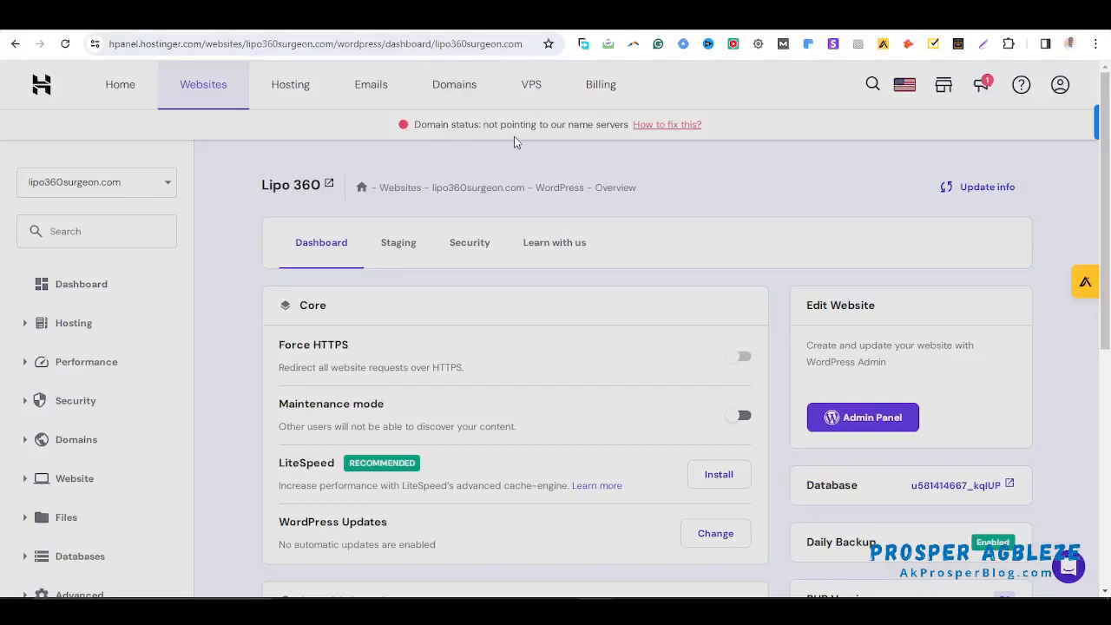
Check the domain status notice on the site's WordPress overview in hPanel and reload the page.
{"action": "left_click_drag", "start_coordinate": [413, 129], "coordinate": [627, 128]}
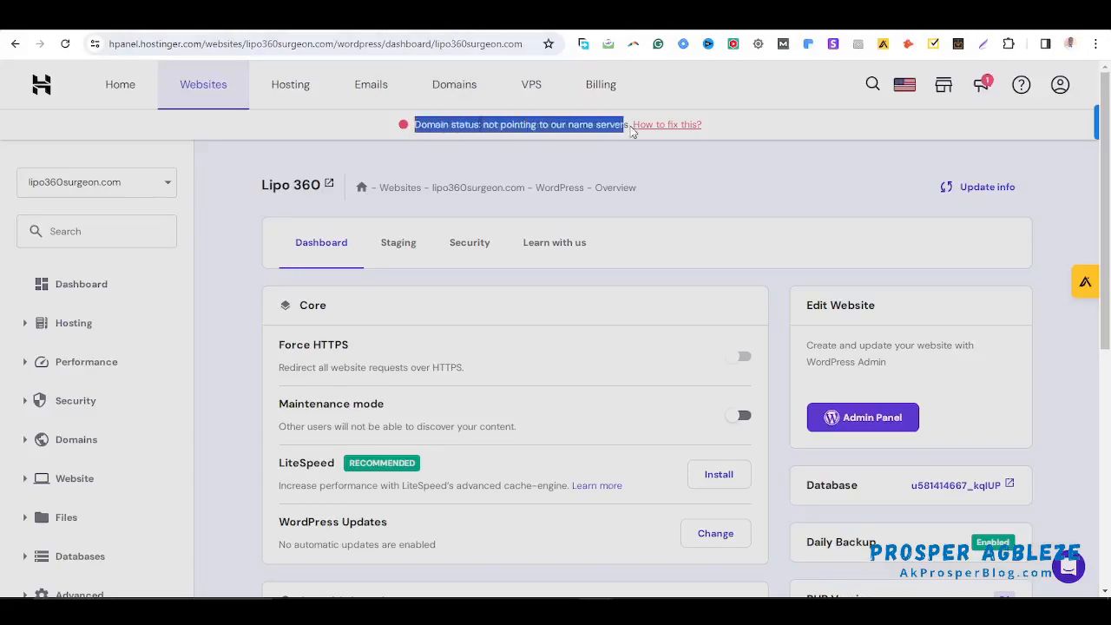
{"action": "left_click", "coordinate": [281, 162]}
{"action": "left_click", "coordinate": [67, 44]}
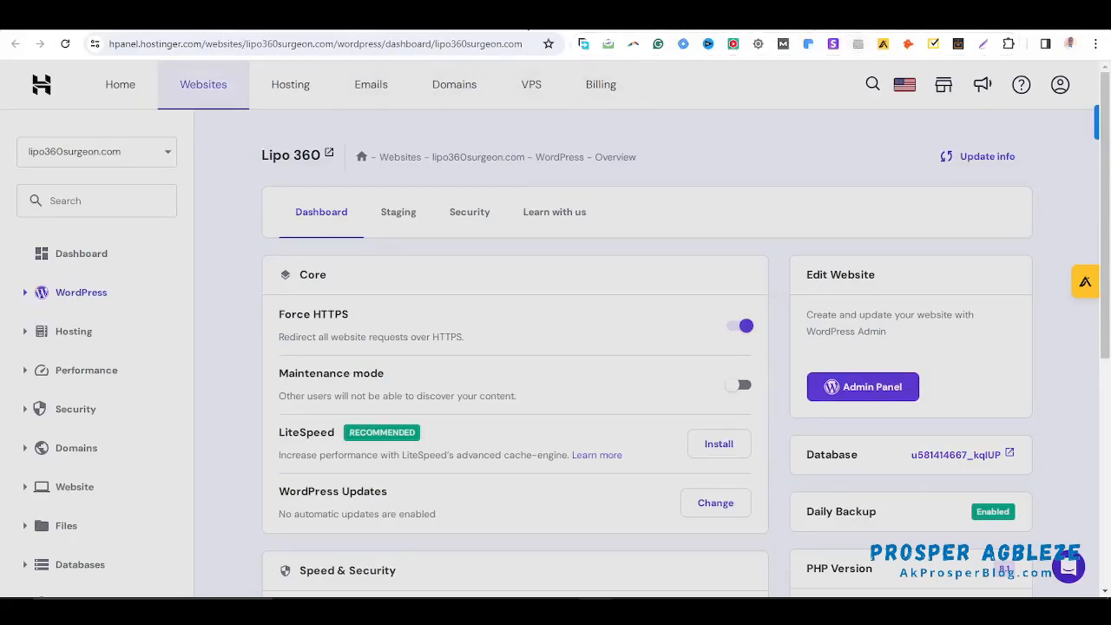
View the WordPress admin dashboard, return to hPanel and review the site's Core, Speed & Security and version details.
{"action": "left_click", "coordinate": [525, 19]}
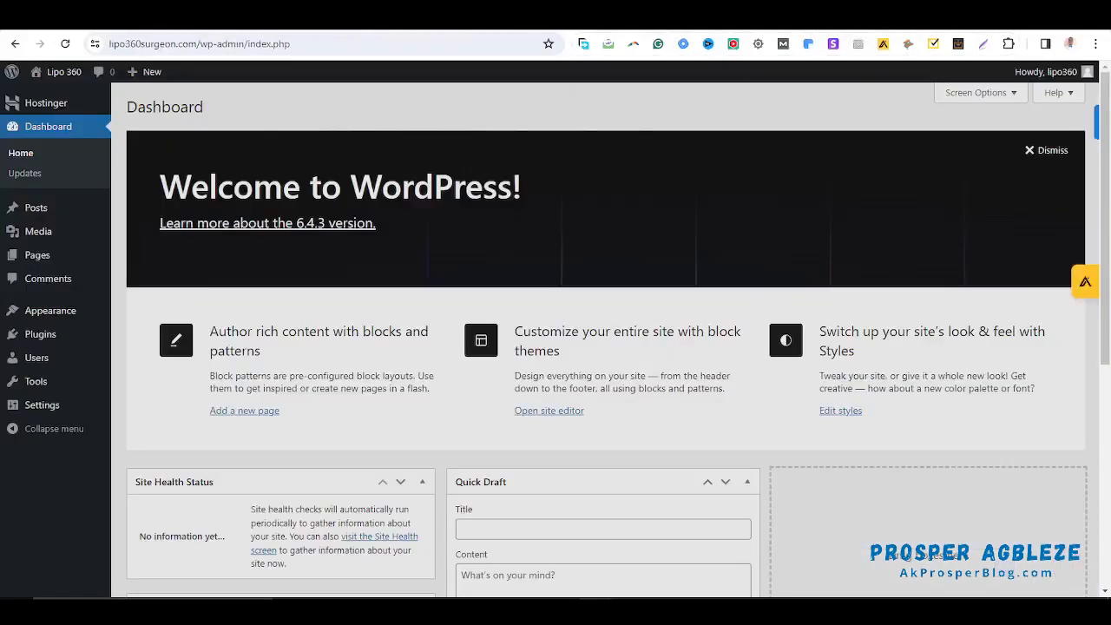
{"action": "left_click", "coordinate": [476, 19]}
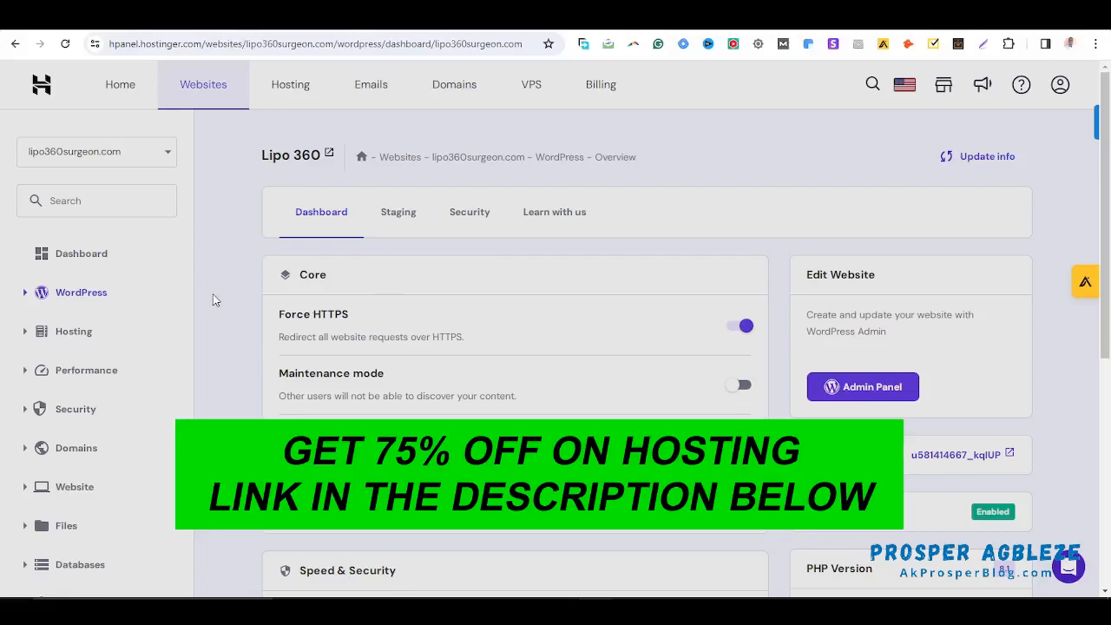
{"action": "scroll", "coordinate": [215, 299], "scroll_direction": "down", "scroll_amount": 2}
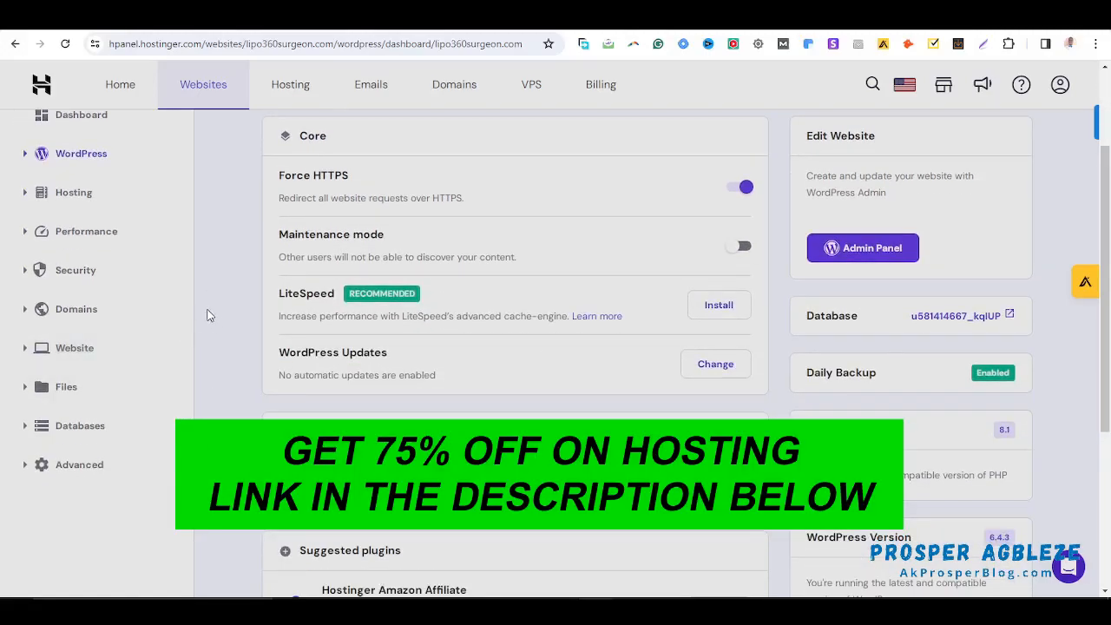
{"action": "scroll", "coordinate": [208, 314], "scroll_direction": "up", "scroll_amount": 2}
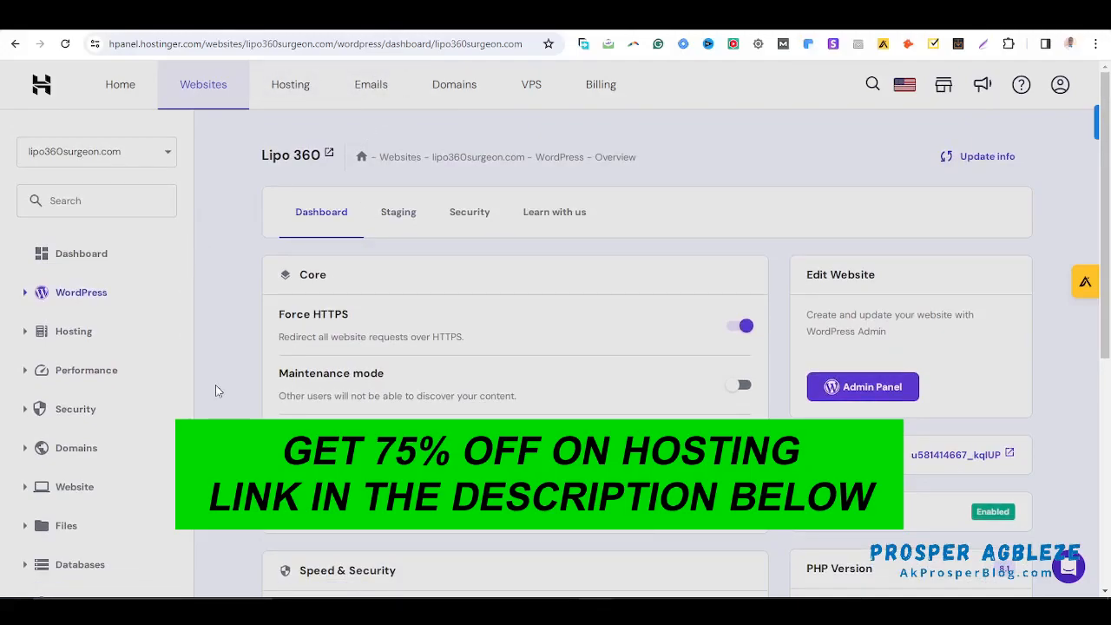
{"action": "scroll", "coordinate": [228, 411], "scroll_direction": "down", "scroll_amount": 2}
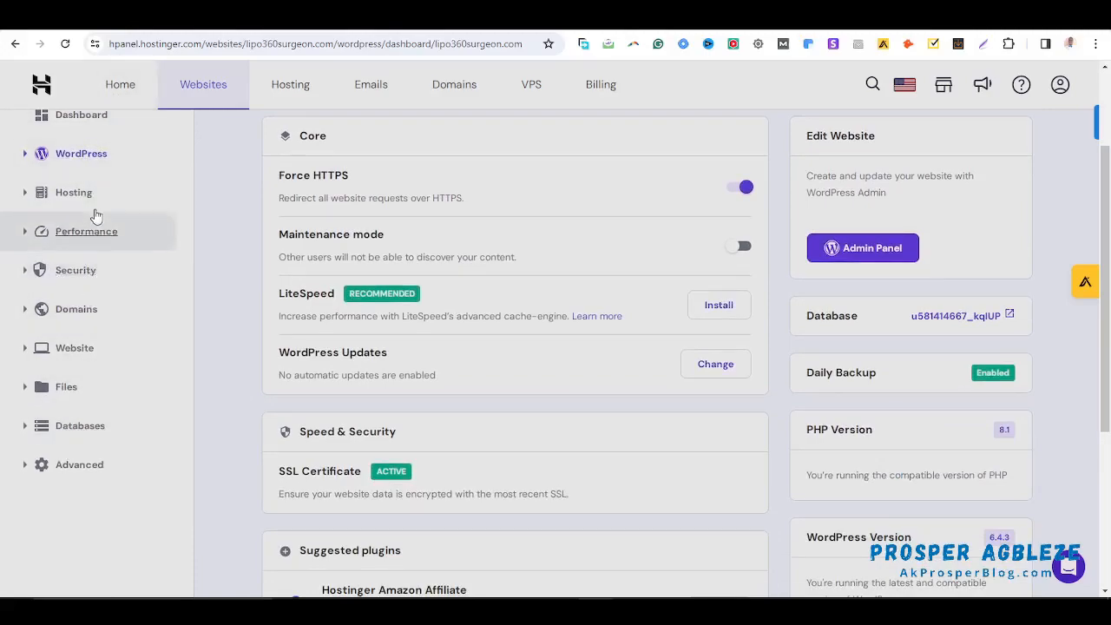
{"action": "scroll", "coordinate": [112, 293], "scroll_direction": "up", "scroll_amount": 2}
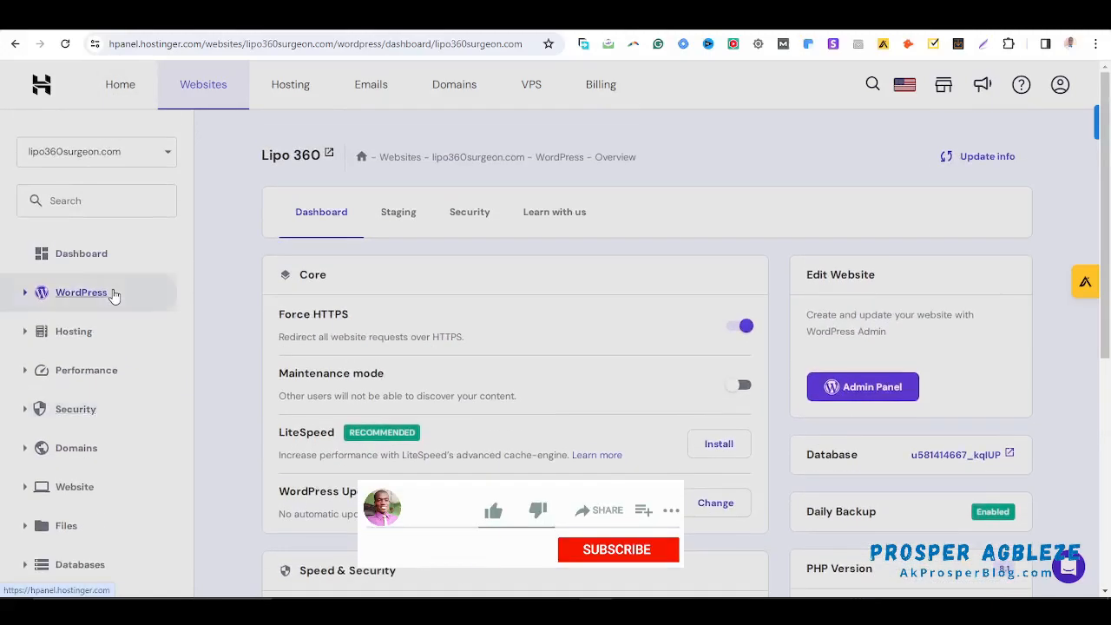